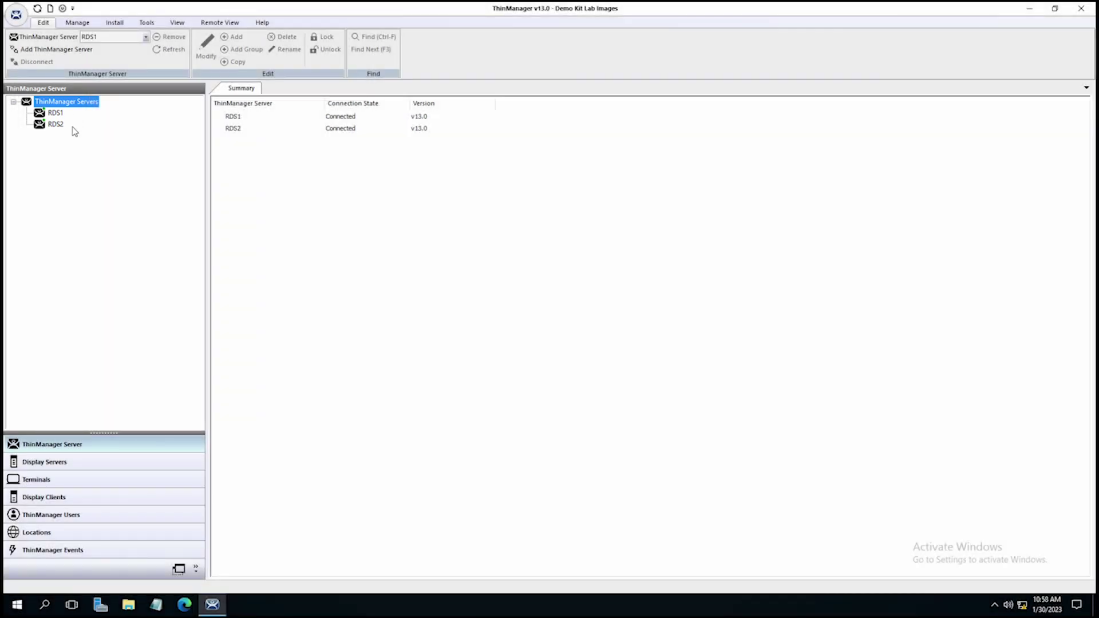
Open the Desktop client's Display Client Wizard and page forward to Display Client Members, showing RDS1.
click(80, 497)
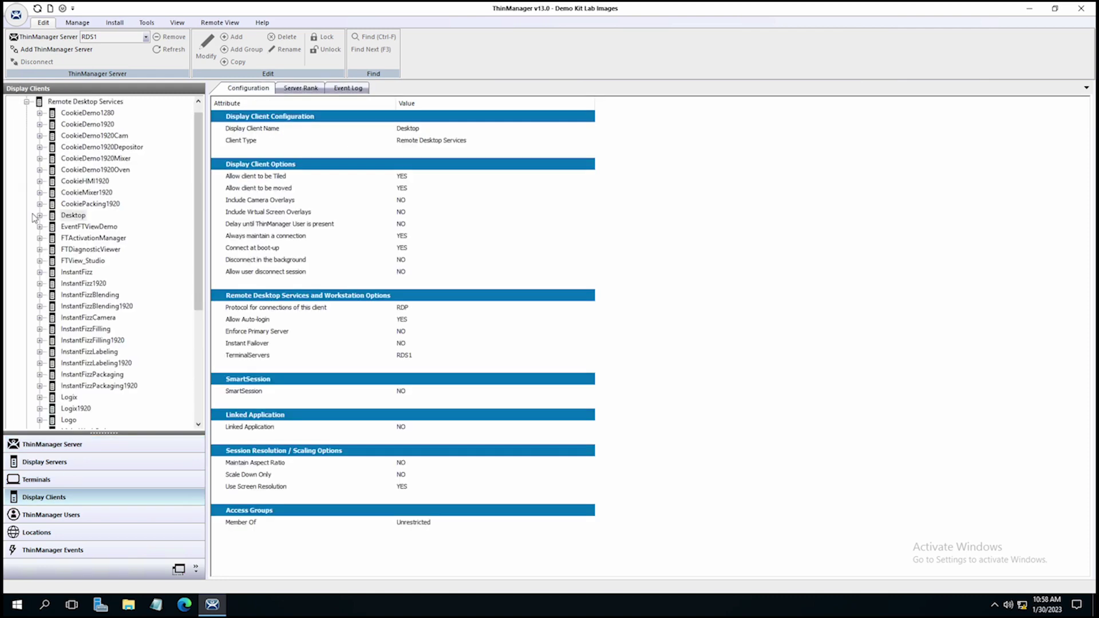
double_click(75, 216)
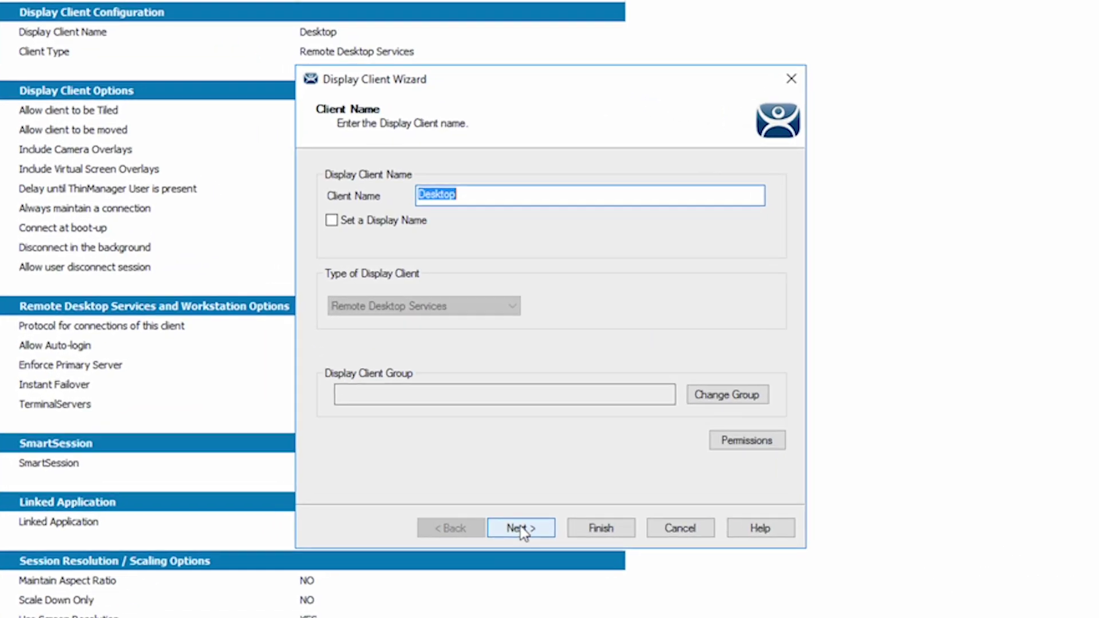
click(531, 447)
click(521, 528)
click(521, 528)
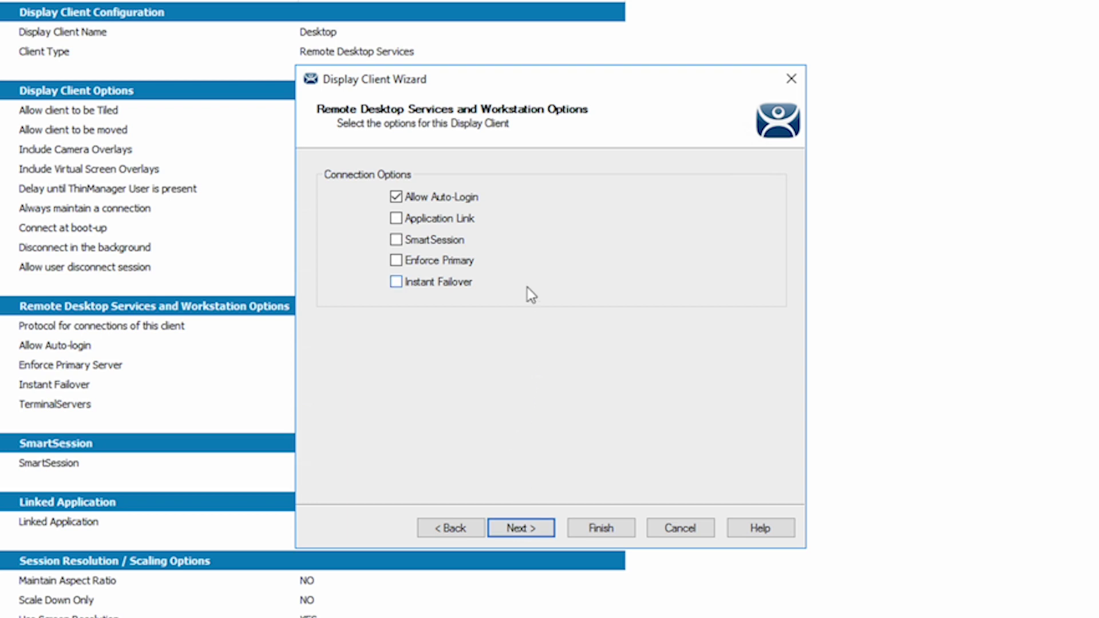
click(524, 525)
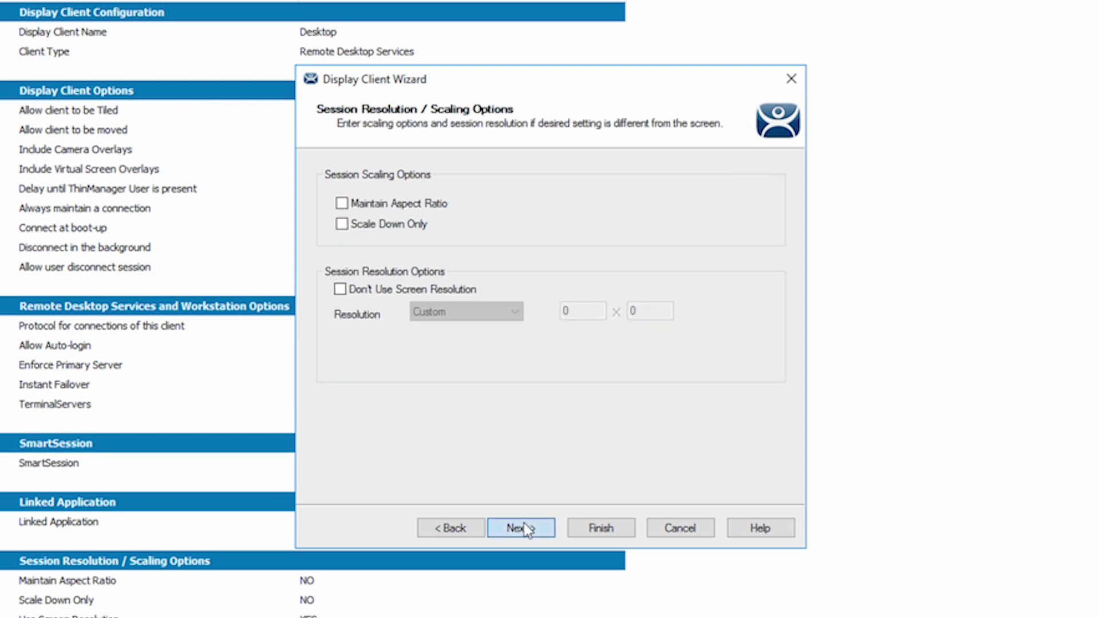
click(524, 525)
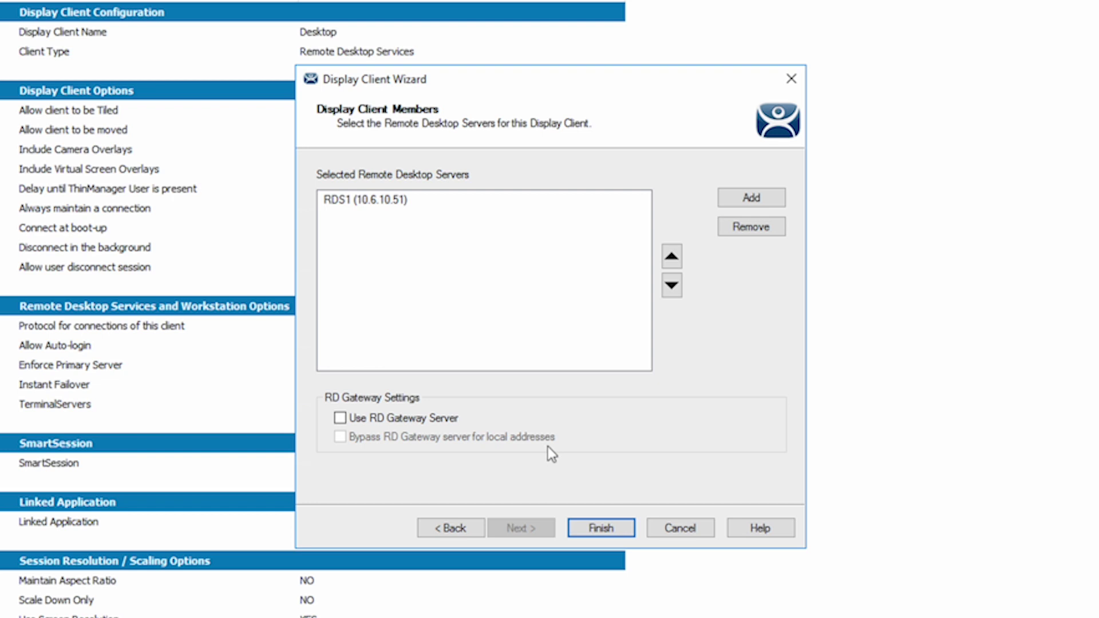
Add RDS2 (10.6.10.52) from the RDG group as a member server, then go back to Workstation Options.
click(750, 197)
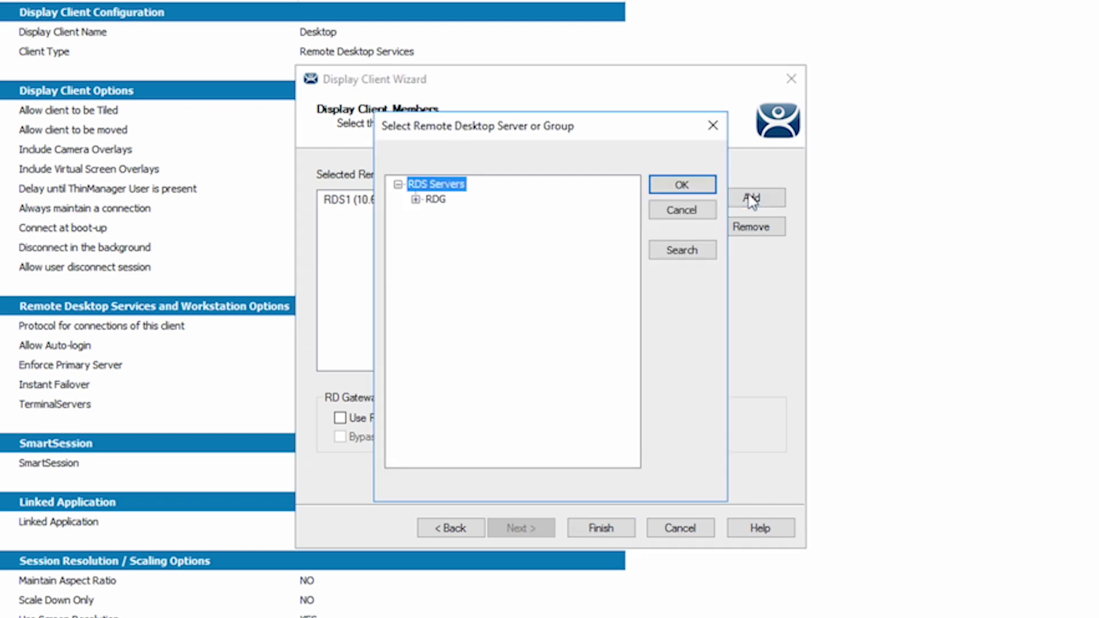
click(416, 199)
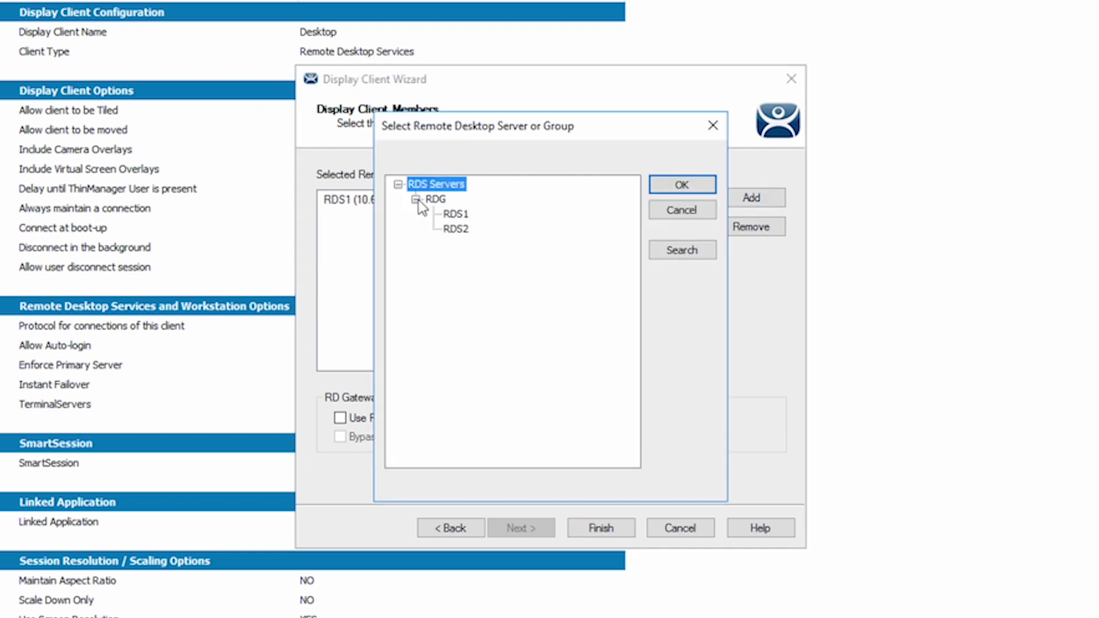
click(456, 229)
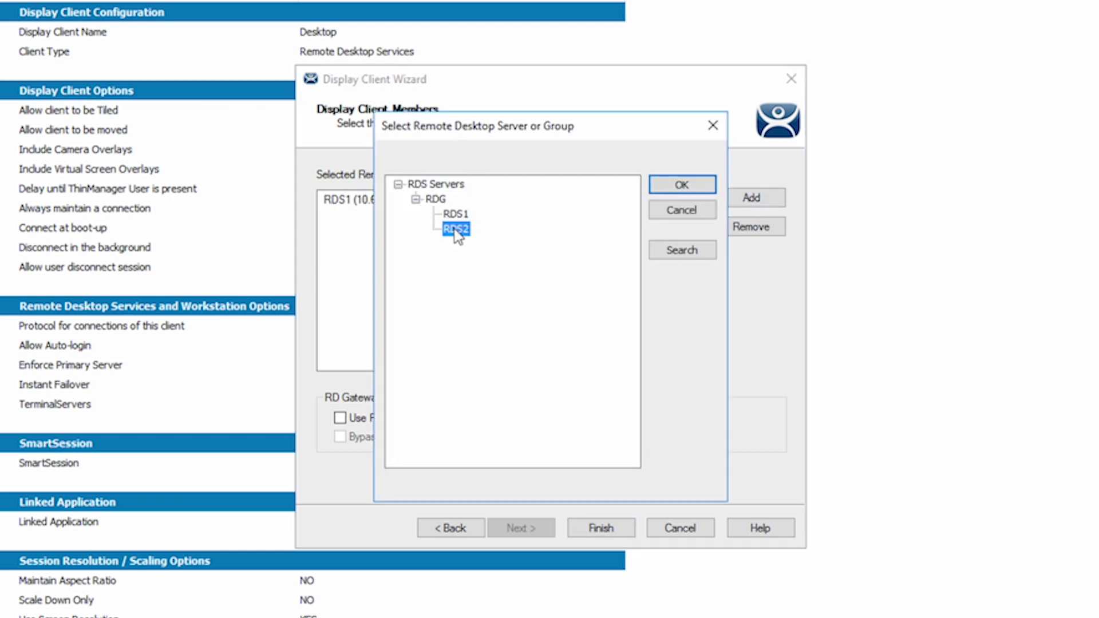
click(681, 185)
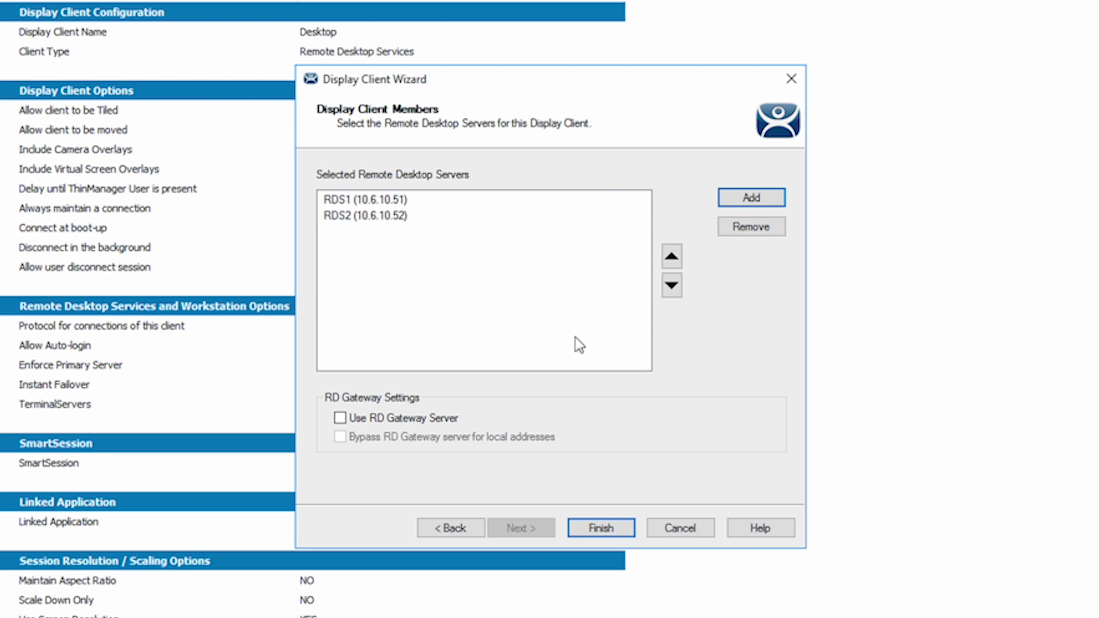
click(456, 528)
click(456, 528)
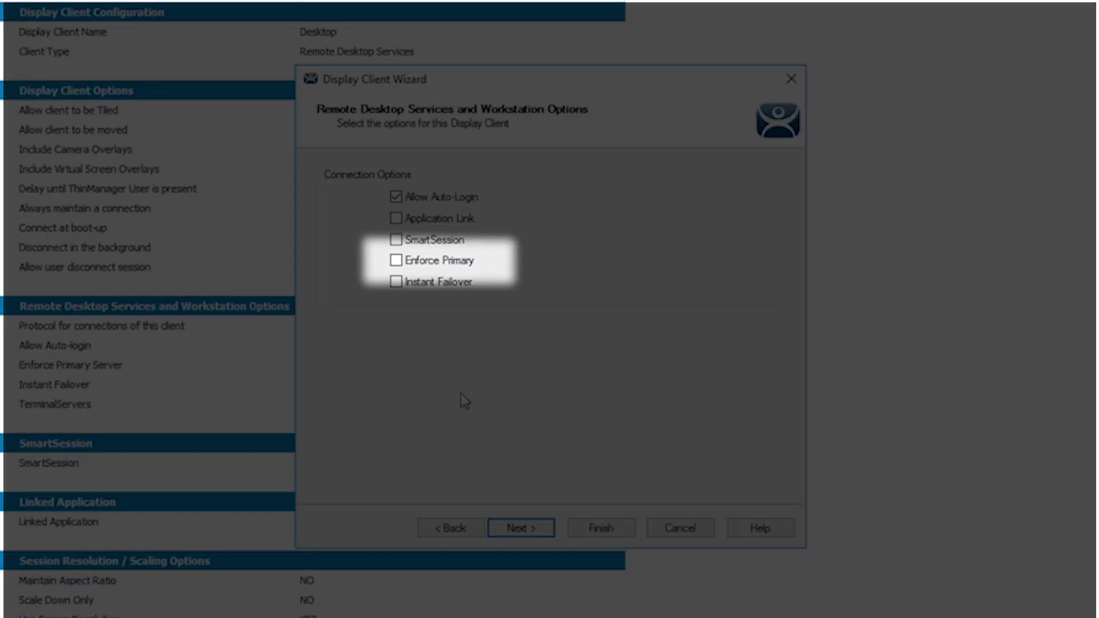
Enable Enforce Primary, return to the RDS1/RDS2 member list, and finish the Desktop wizard.
click(396, 260)
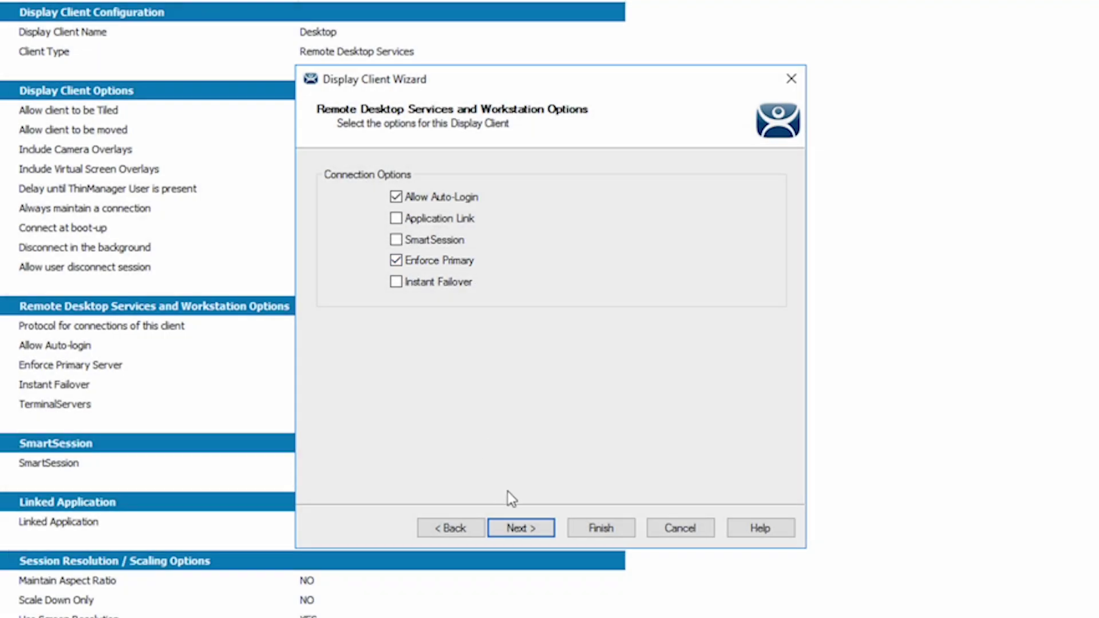
click(521, 528)
click(520, 527)
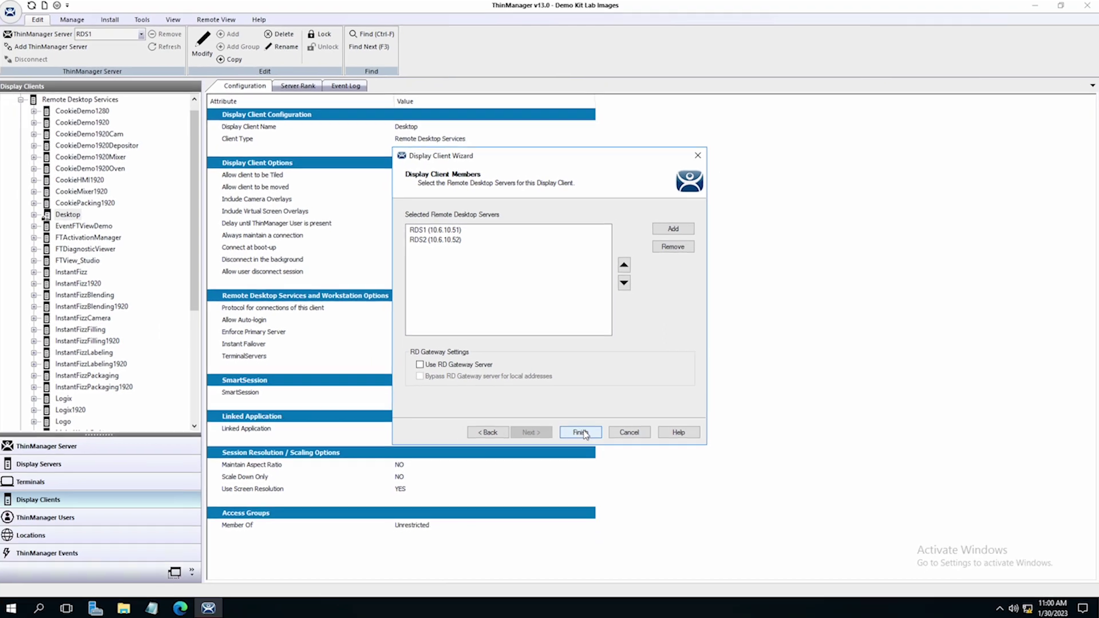
click(589, 474)
Under Display Servers > RDS Servers > RDG, open RDS1's wizard to check its SmartSession capability, then cancel.
click(136, 463)
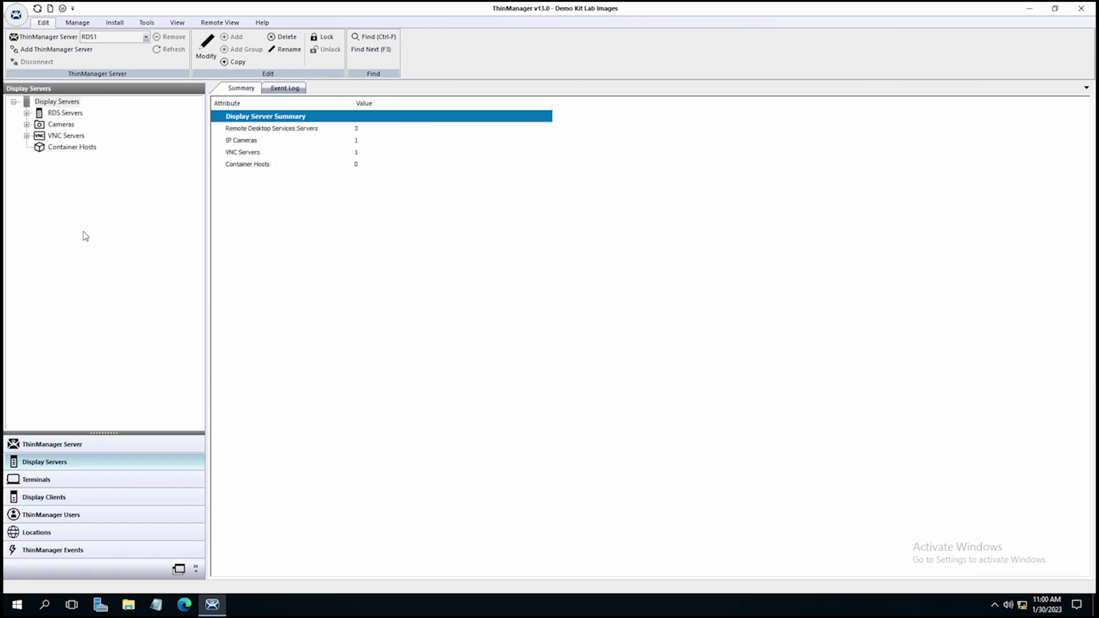
click(26, 114)
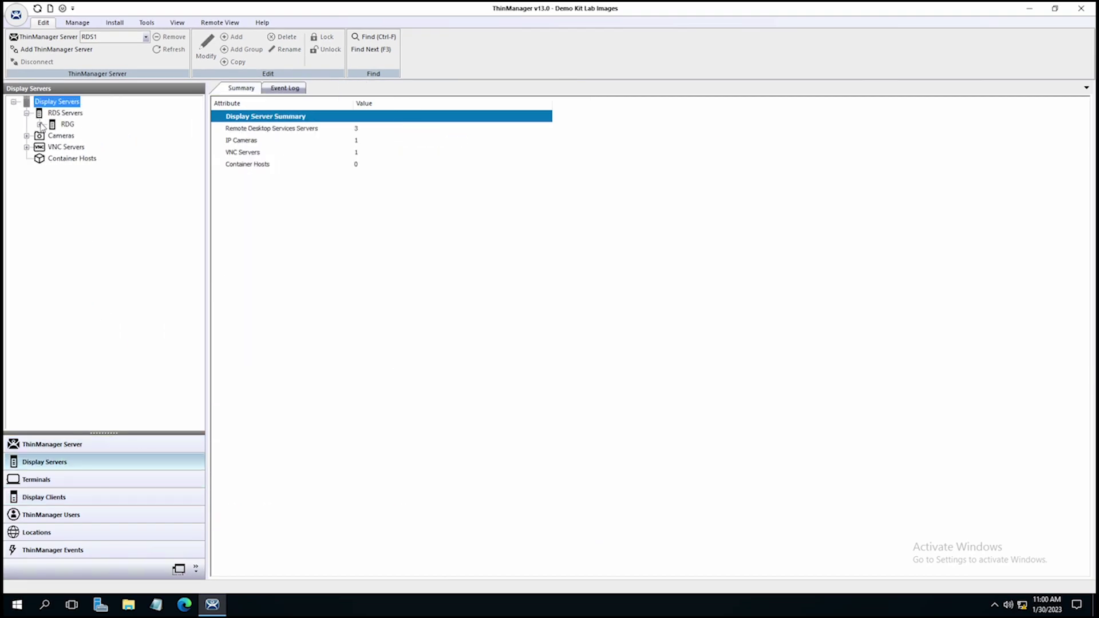
click(40, 125)
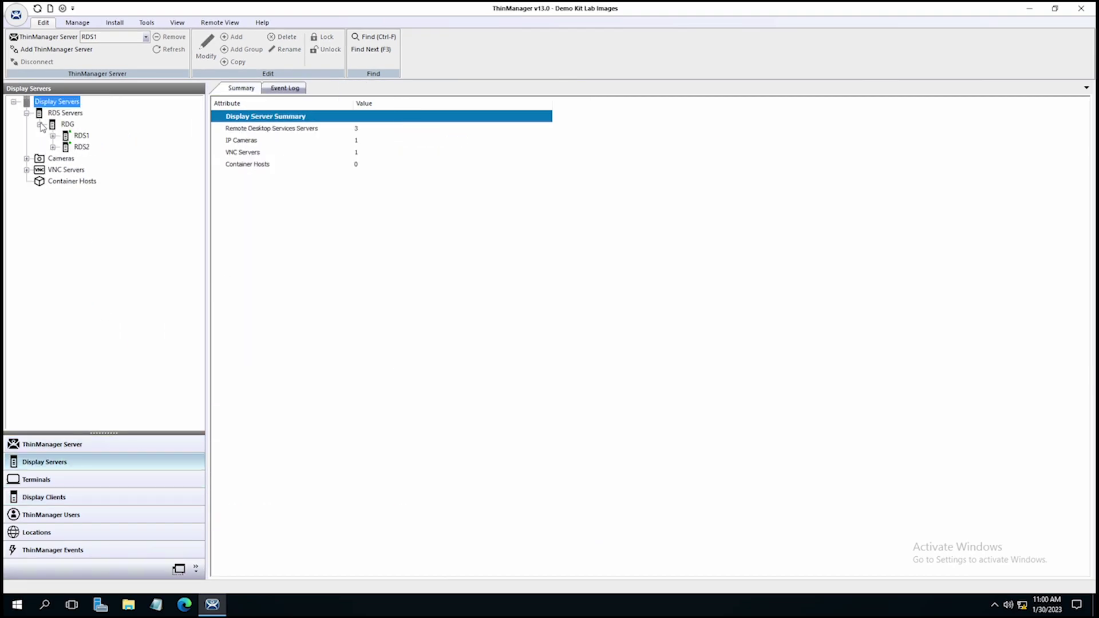
double_click(80, 136)
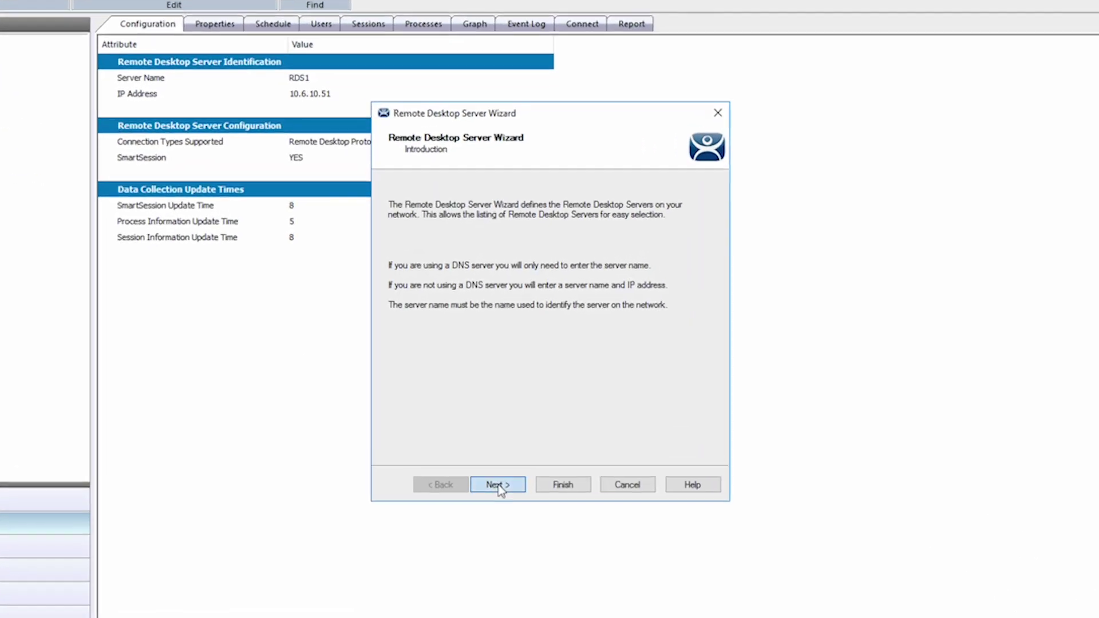
click(506, 447)
click(489, 523)
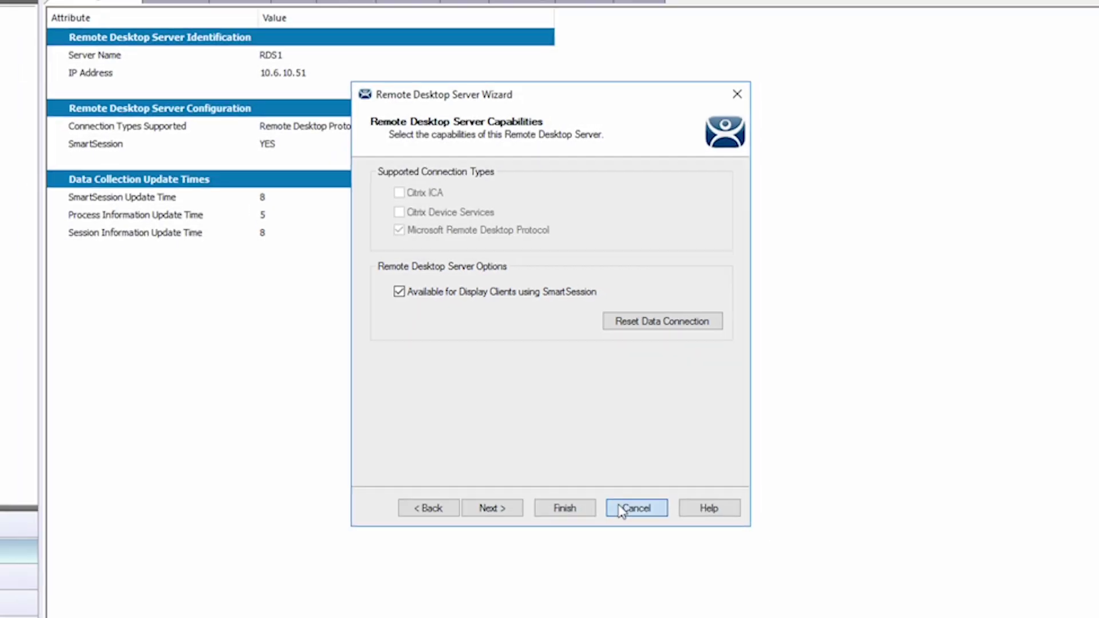
click(642, 531)
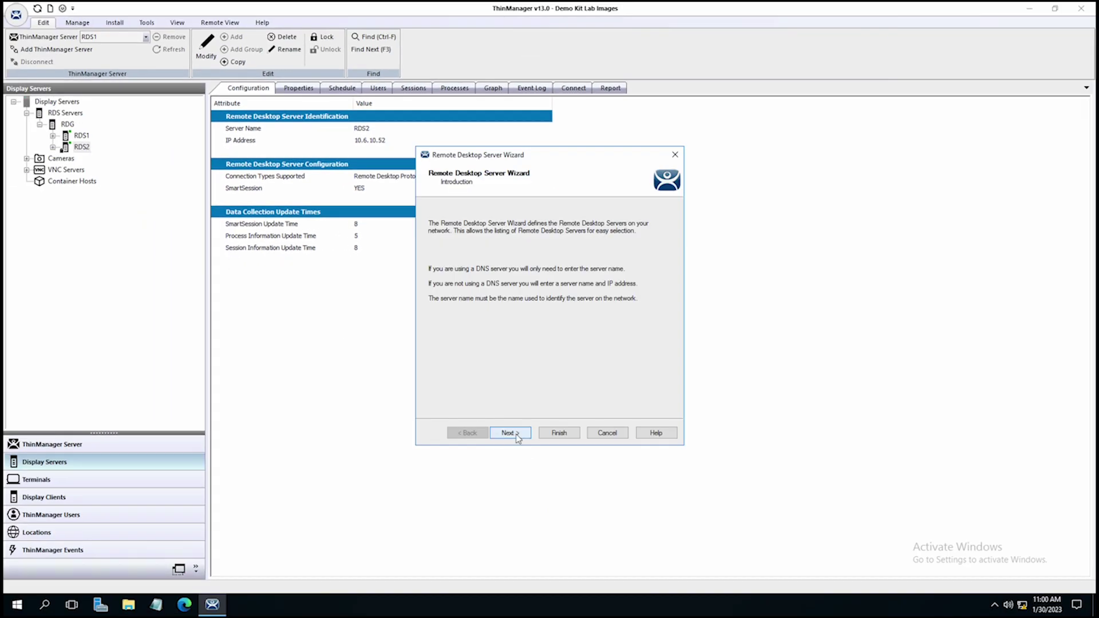
Check RDS2's server capabilities page showing SmartSession set to YES, then cancel without changes.
click(516, 436)
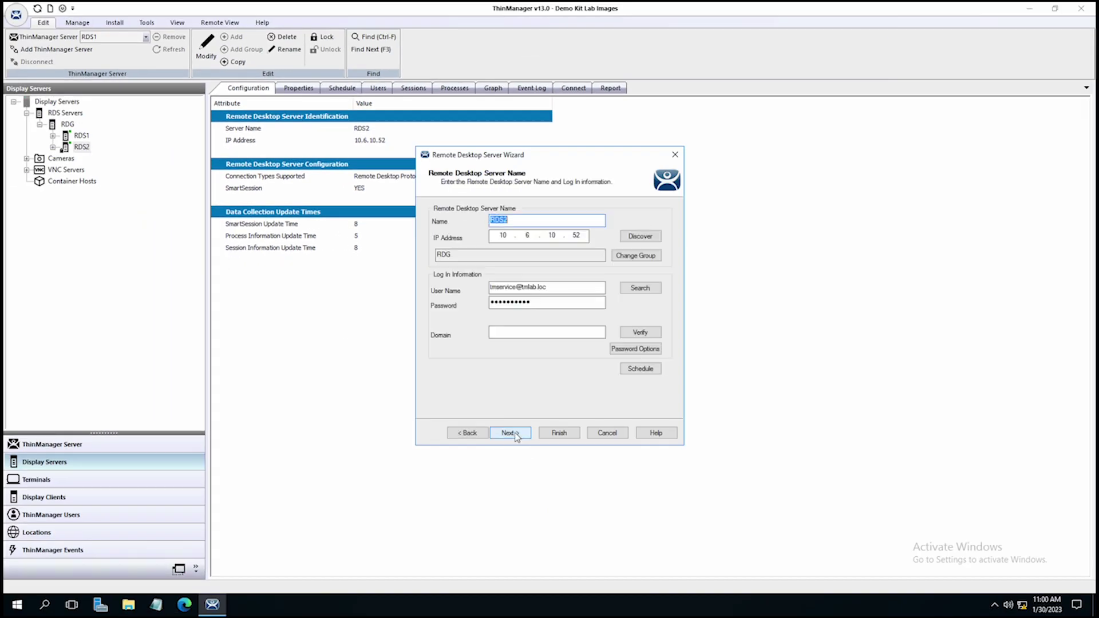
click(516, 436)
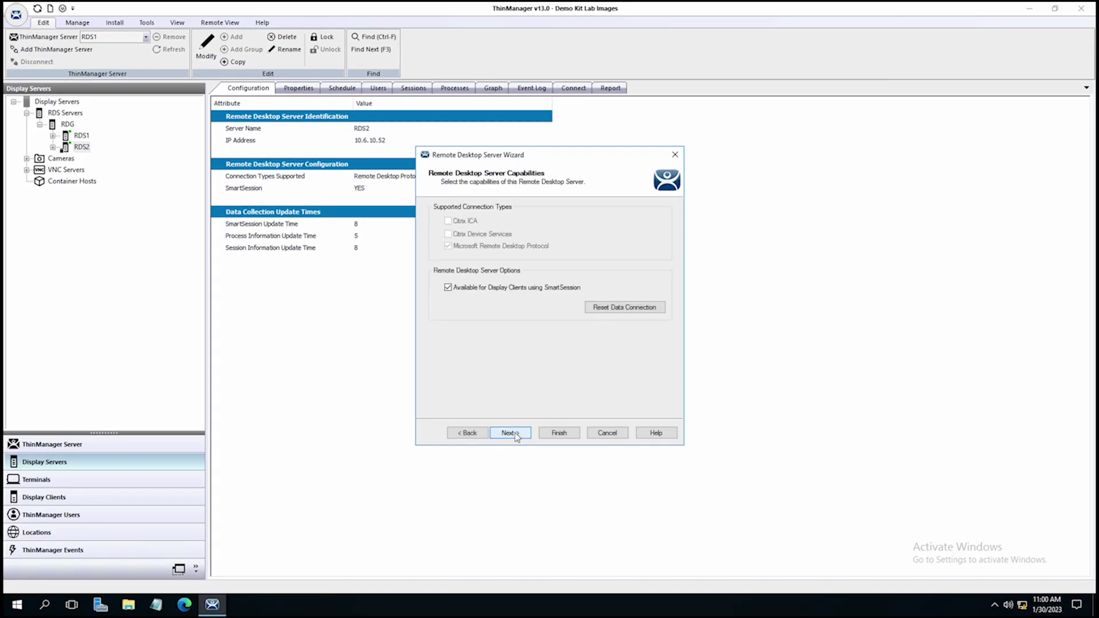
click(607, 434)
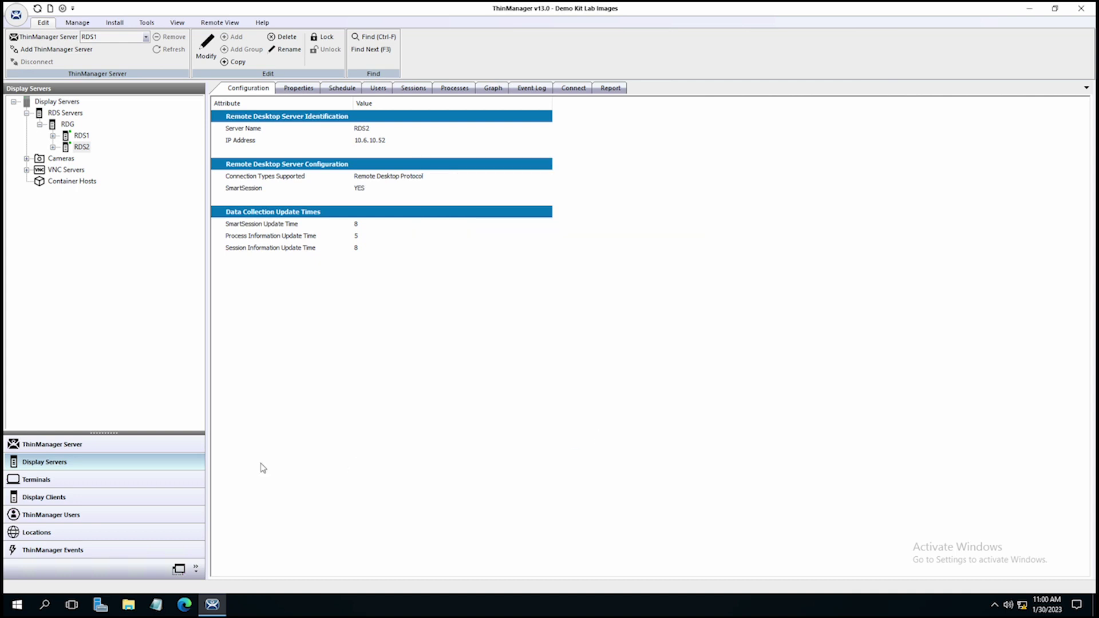
Reopen the Desktop client's wizard and check SmartSession on its remote desktop connection options page.
click(109, 498)
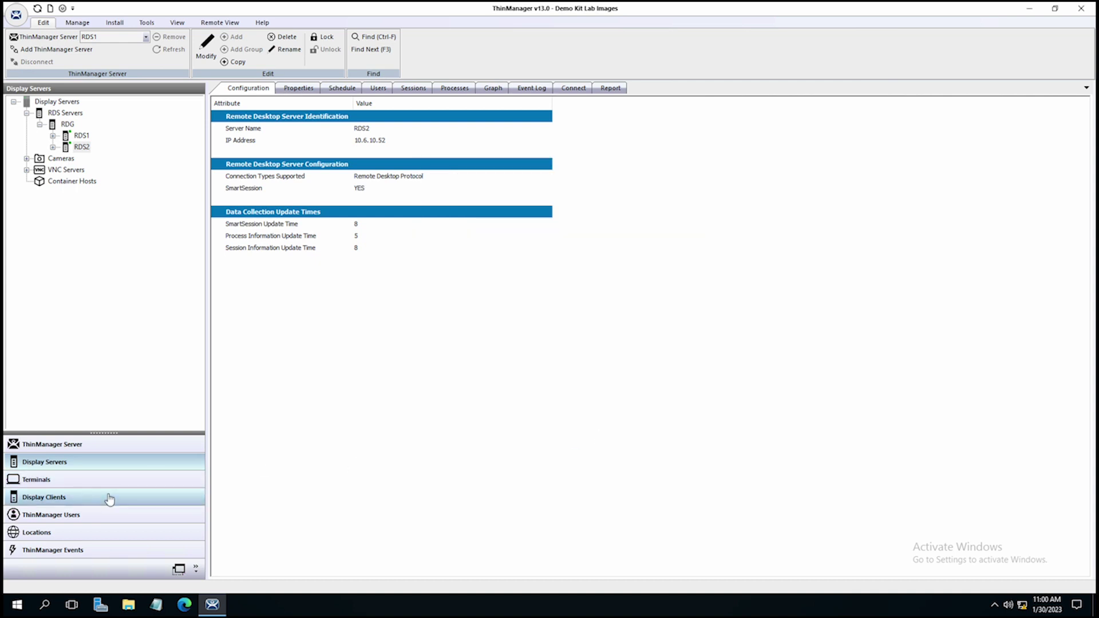
double_click(74, 216)
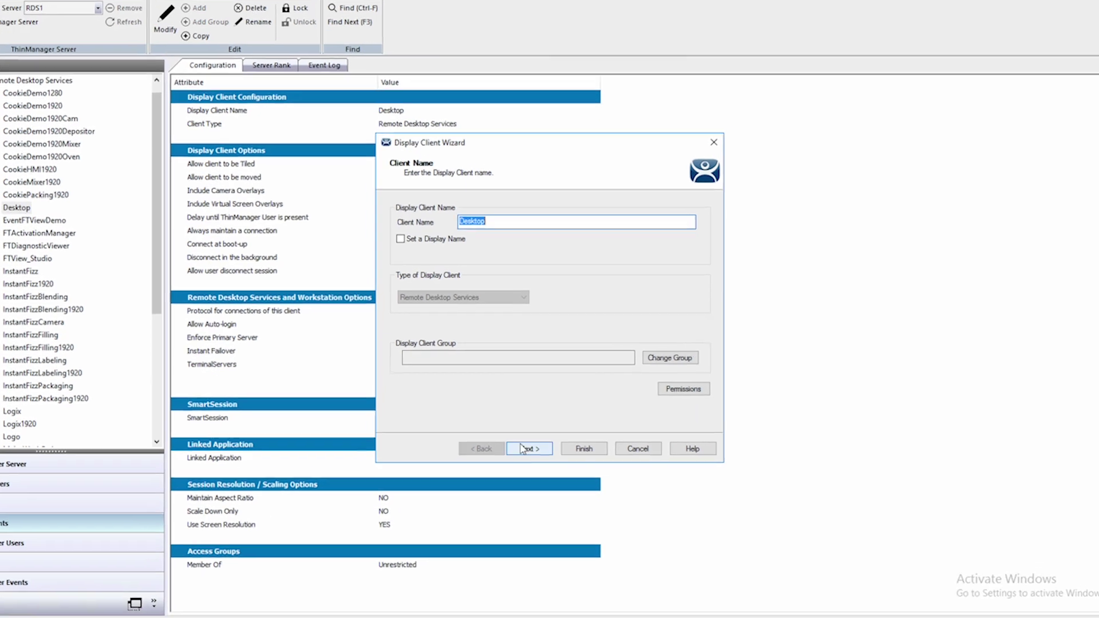
click(531, 430)
click(523, 504)
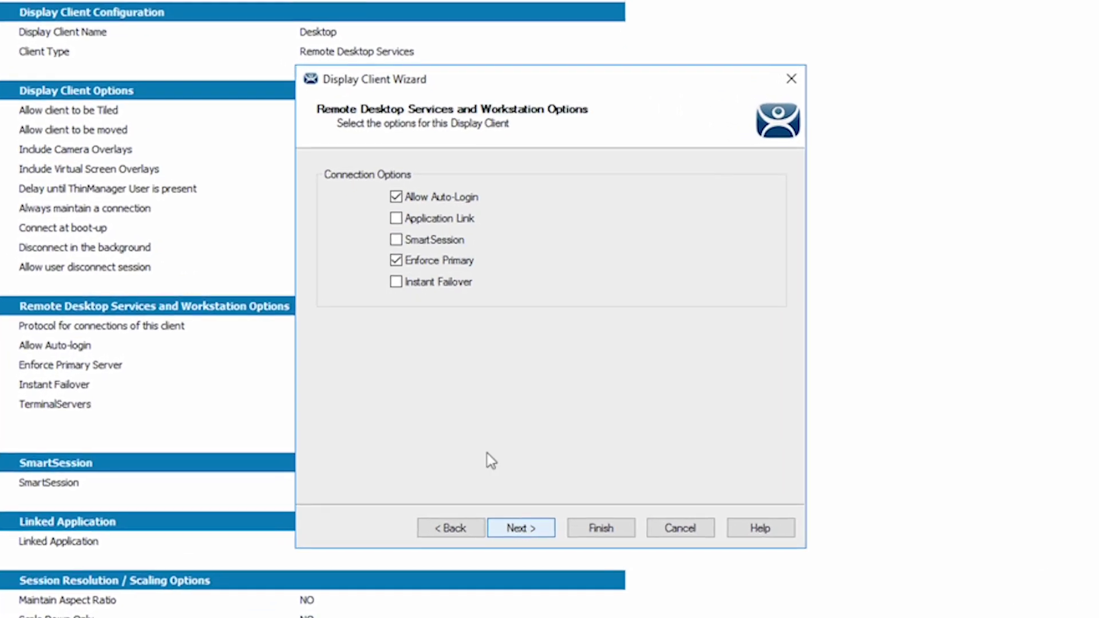
click(411, 244)
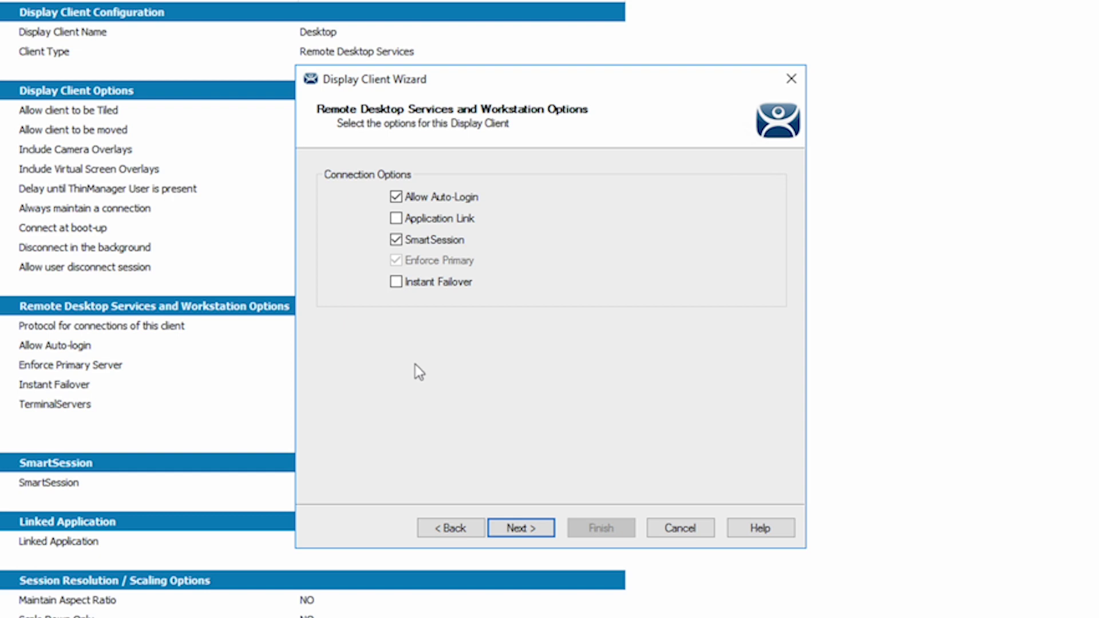
click(518, 528)
Add RDS1 (10.6.10.51) and RDS2 (10.6.10.52) from the RDG group as Desktop member servers.
click(519, 529)
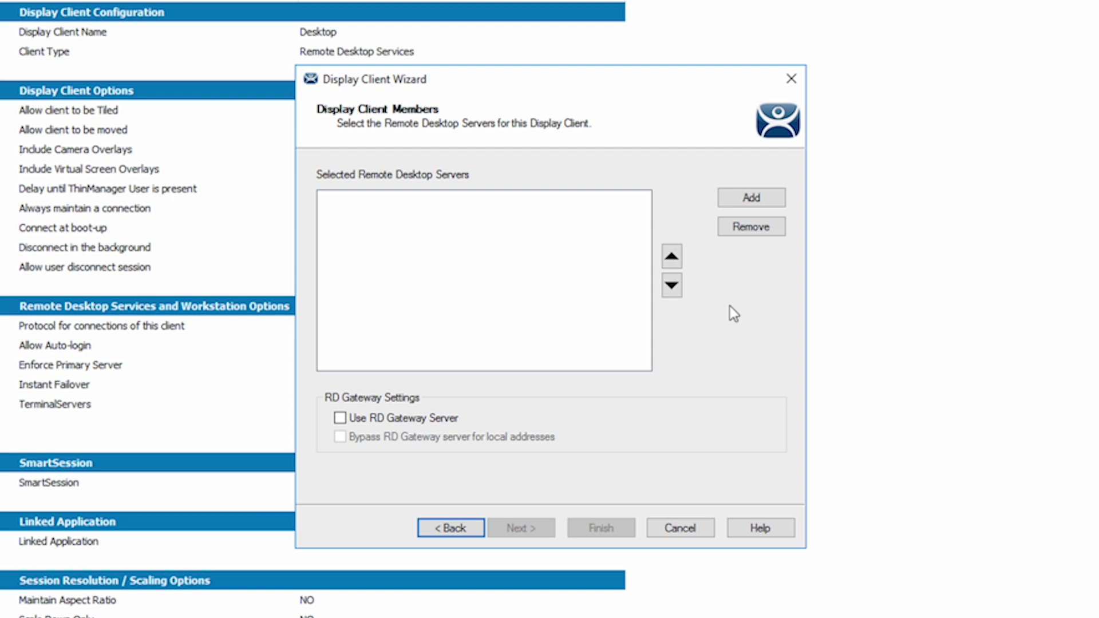
click(751, 198)
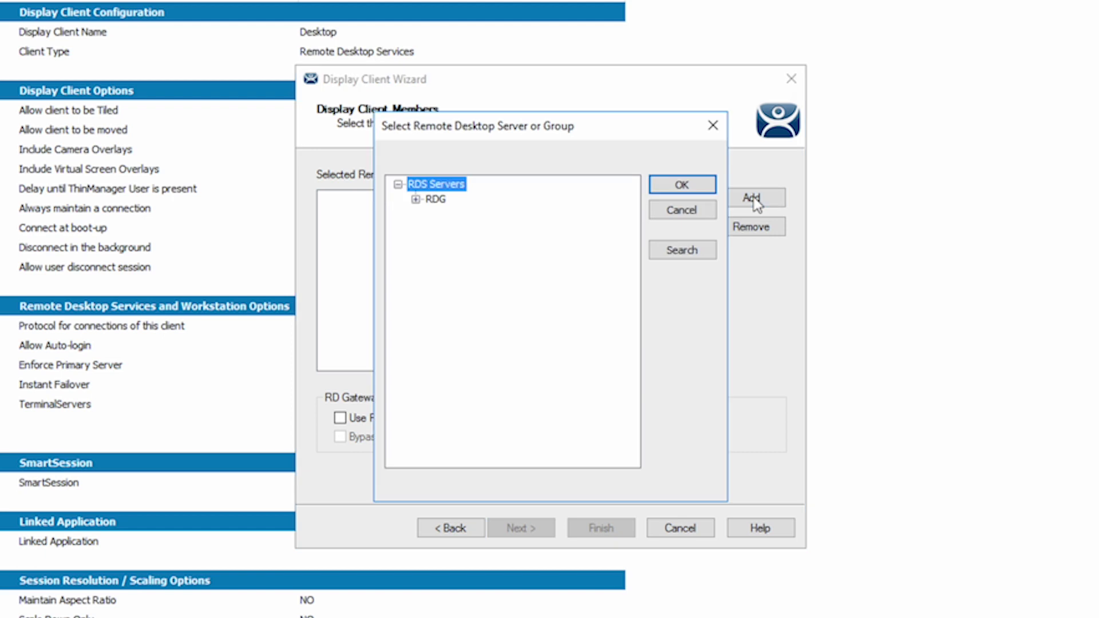
click(416, 199)
click(454, 215)
click(672, 184)
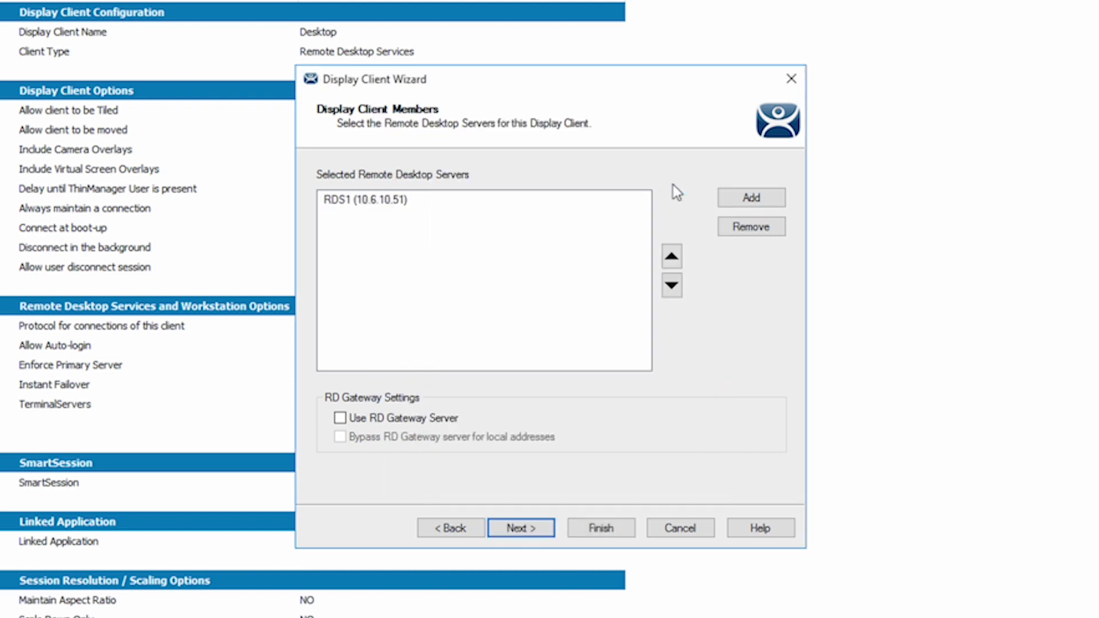
click(738, 198)
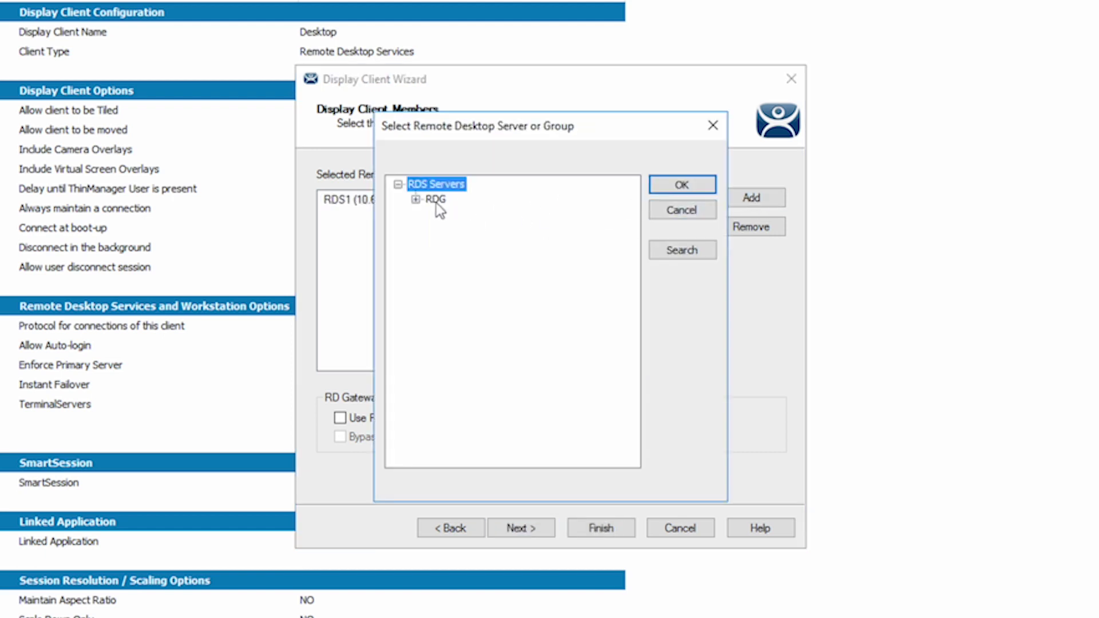
click(416, 199)
click(449, 230)
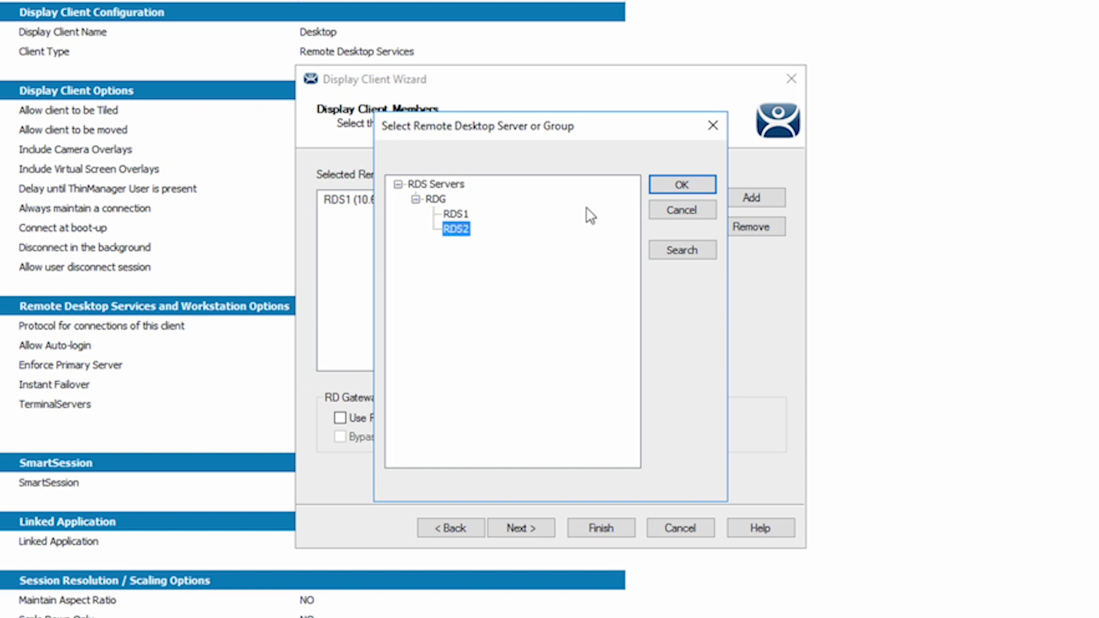
click(689, 187)
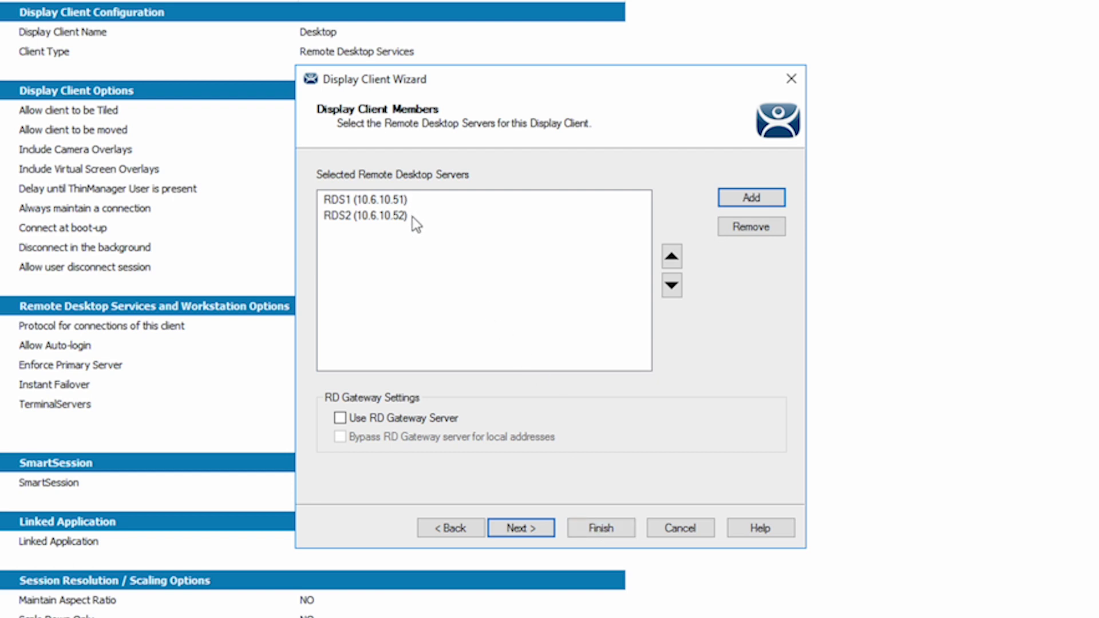
Review the SmartSession weights of 1.0 and 0–120 second queue, then finish the Desktop wizard.
click(517, 527)
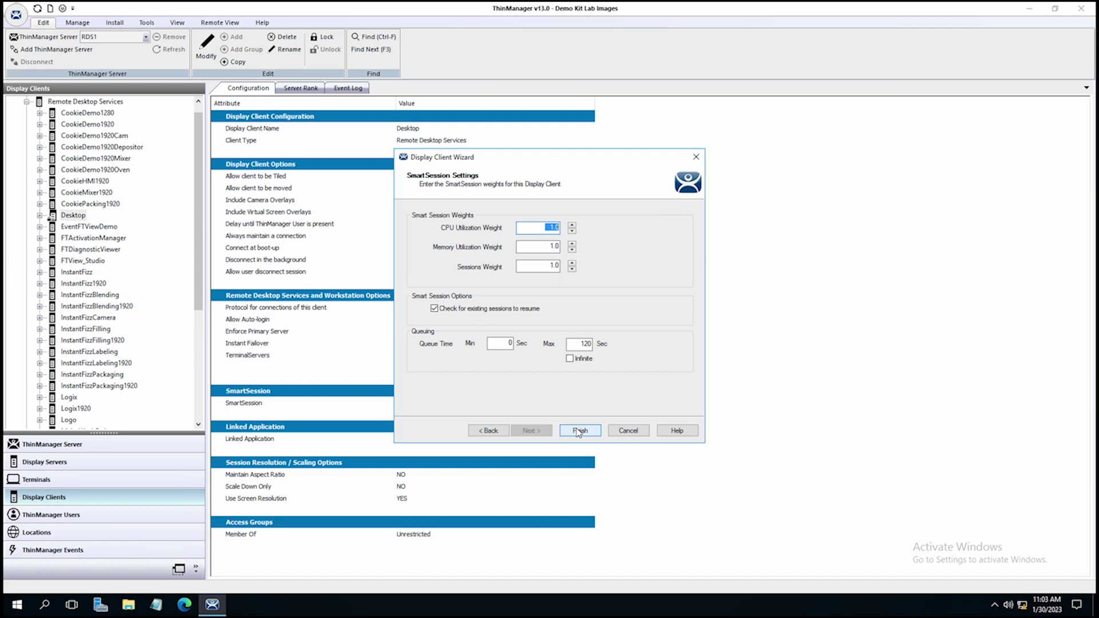
click(579, 430)
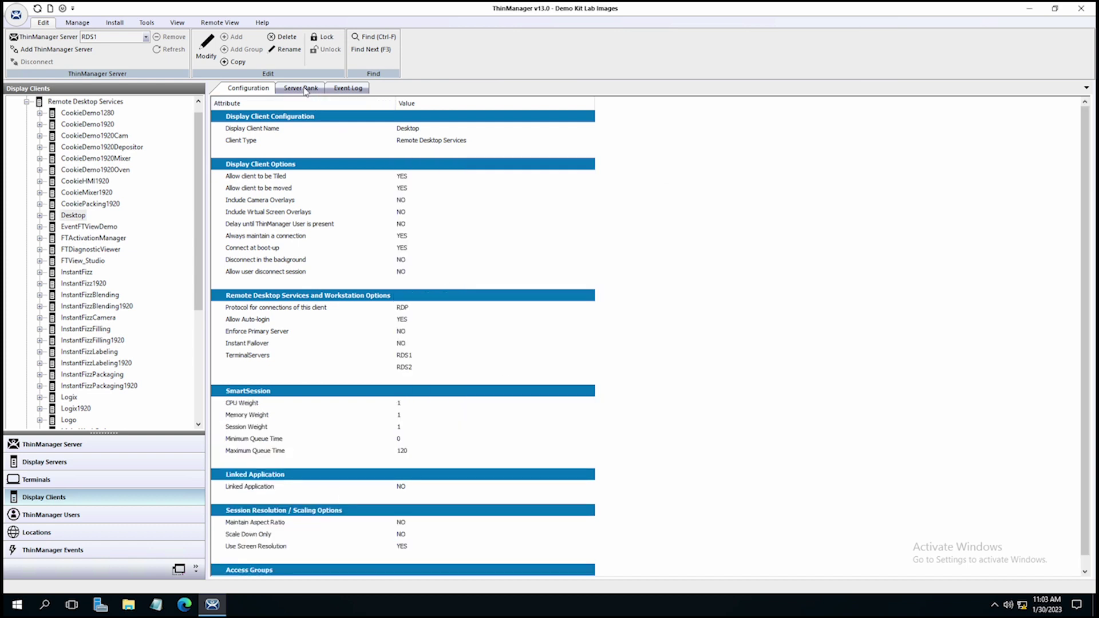
Open the Server Rank tab to see the RDS1 and RDS2 load ranking graph.
click(306, 89)
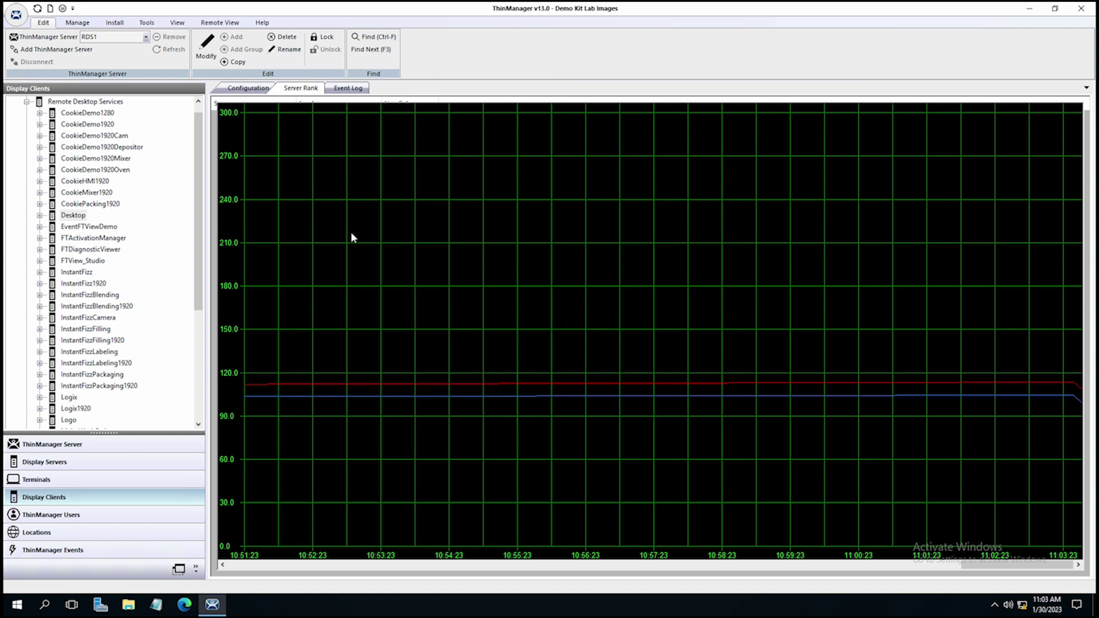
Switch to the Terminals view and bring up the ASEM_6300T terminal's context menu.
click(132, 480)
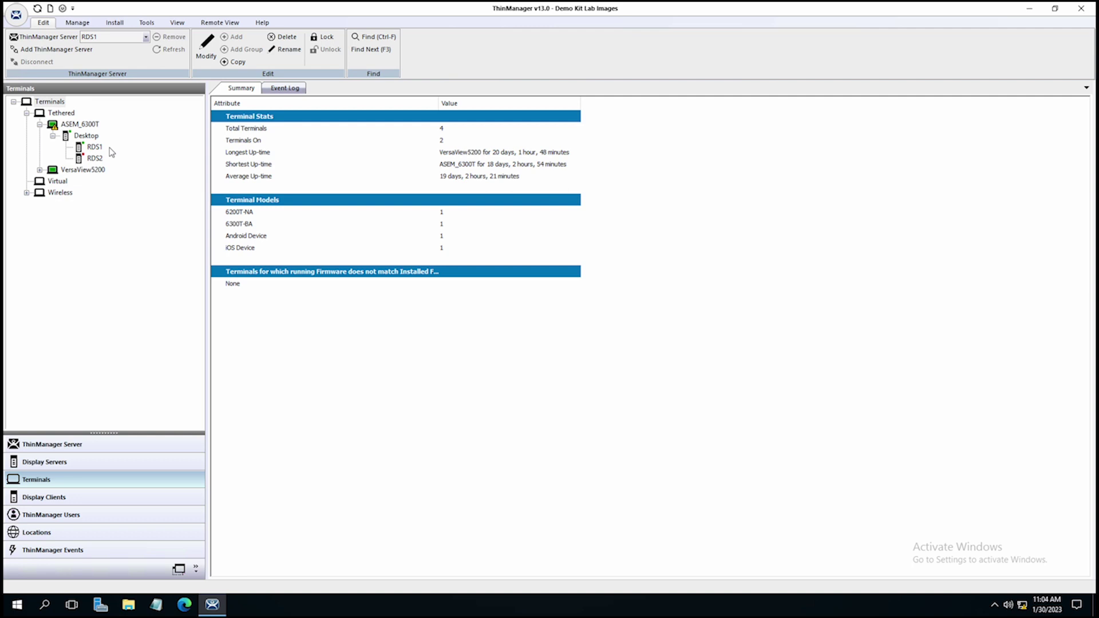
right_click(93, 126)
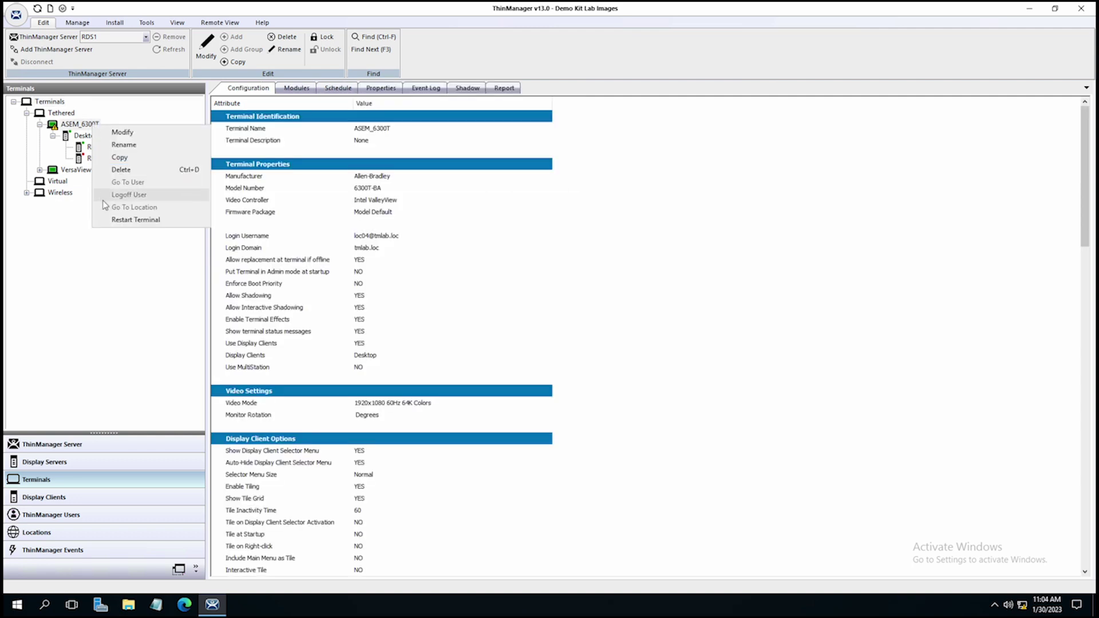
Restart the ASEM_6300T terminal, confirm with Yes, then switch to the Display Servers view.
click(107, 220)
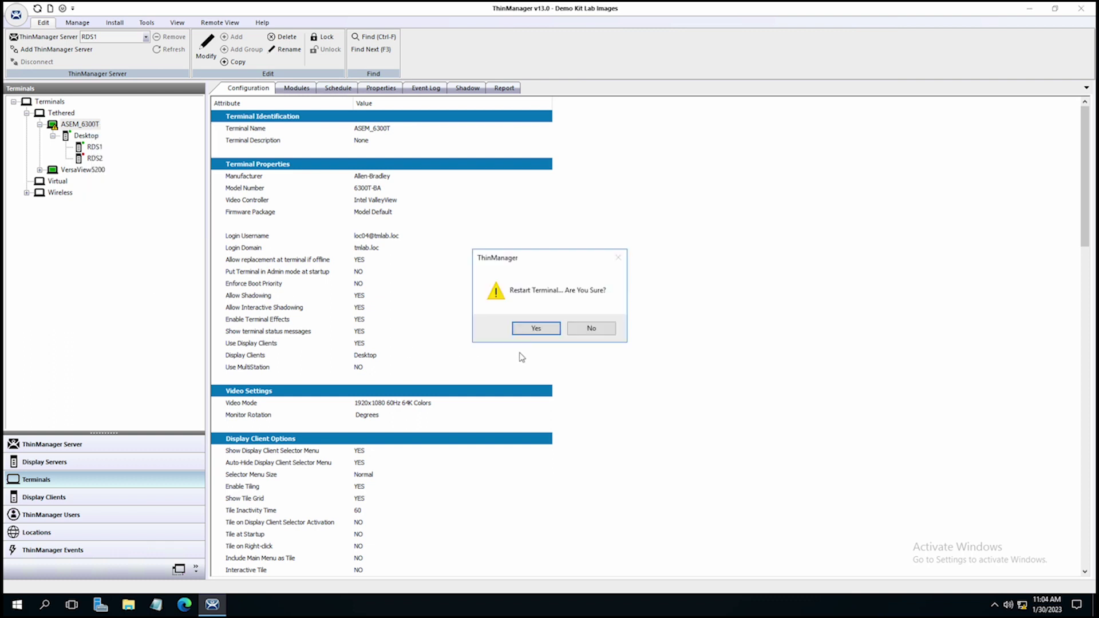
click(533, 332)
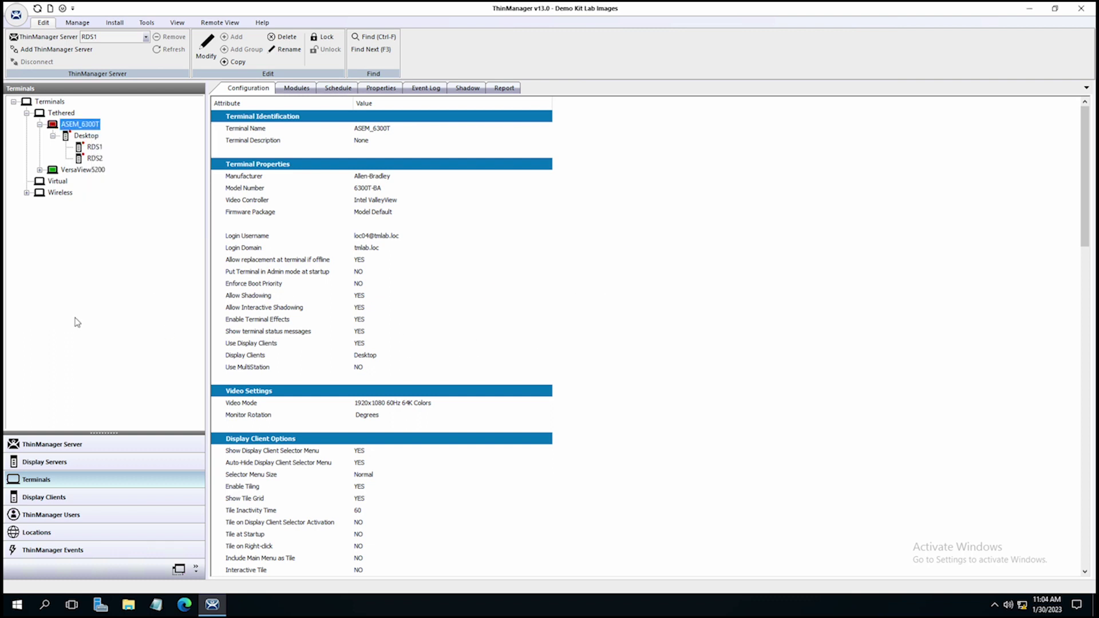
click(44, 462)
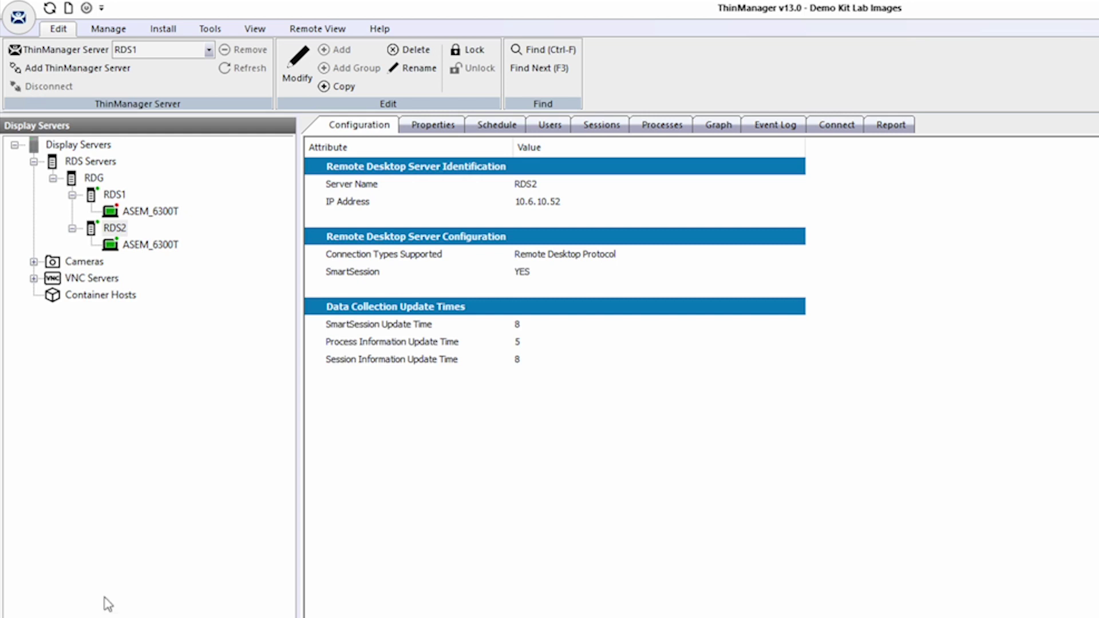
click(107, 551)
Return to the Desktop display client's Server Rank graph to see RDS2's ranking shift.
click(92, 613)
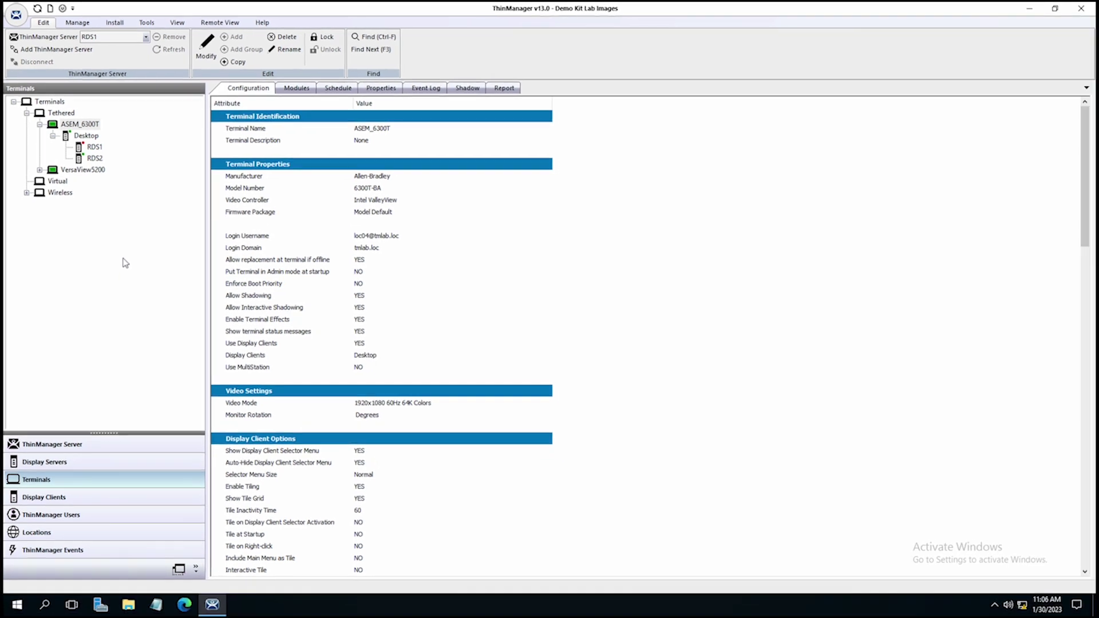
click(108, 497)
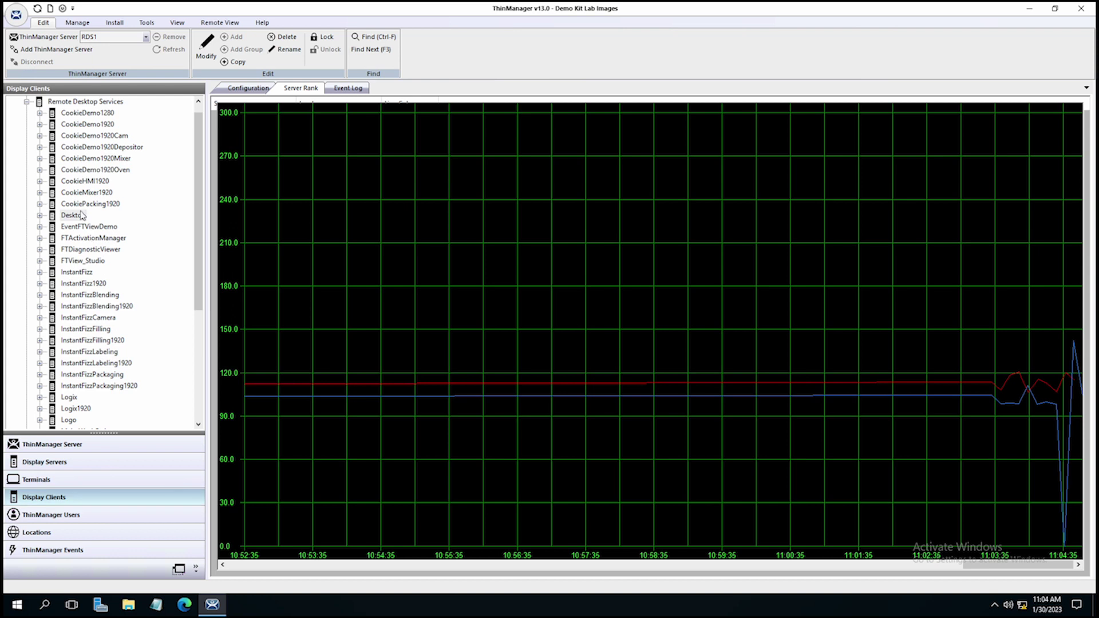
Reopen the Desktop client wizard and advance past name, connection and member-server pages to SmartSession Settings.
click(78, 219)
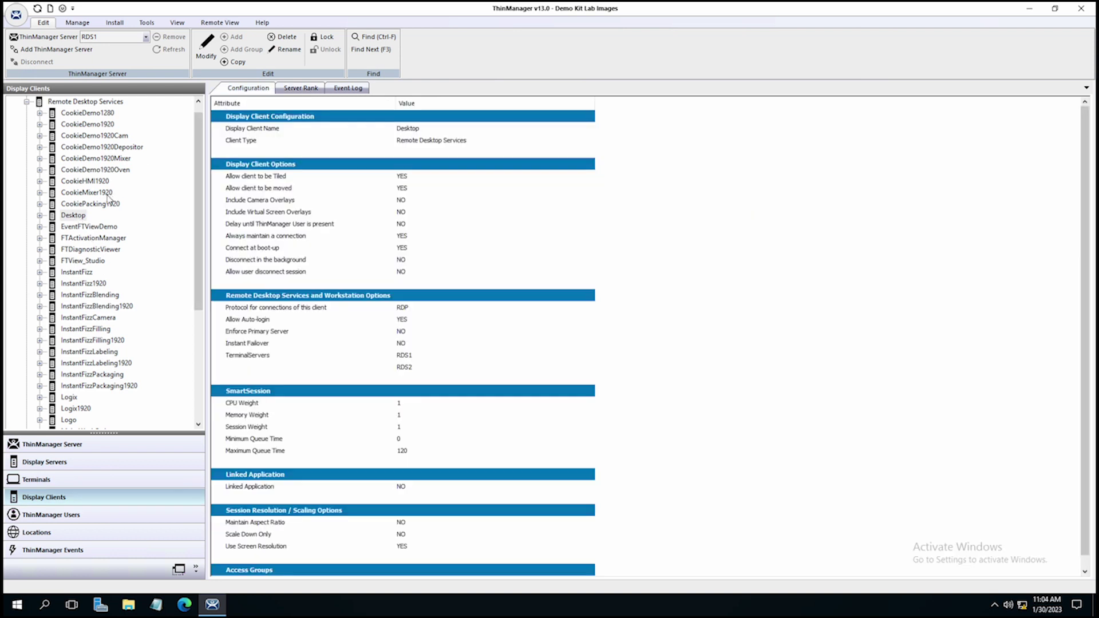
double_click(78, 218)
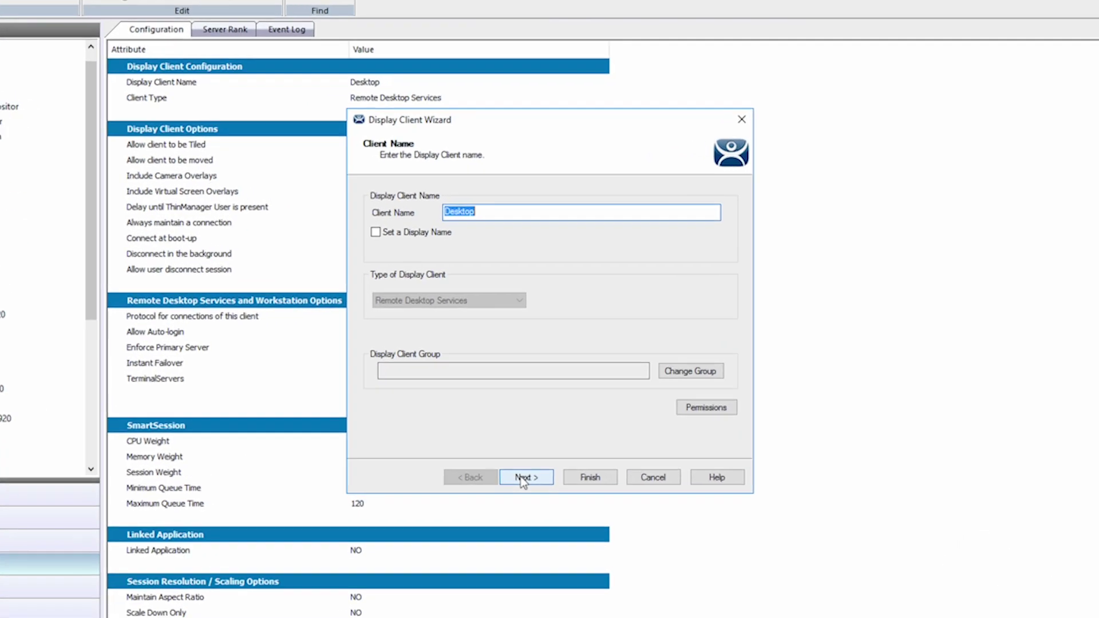
click(519, 502)
click(519, 502)
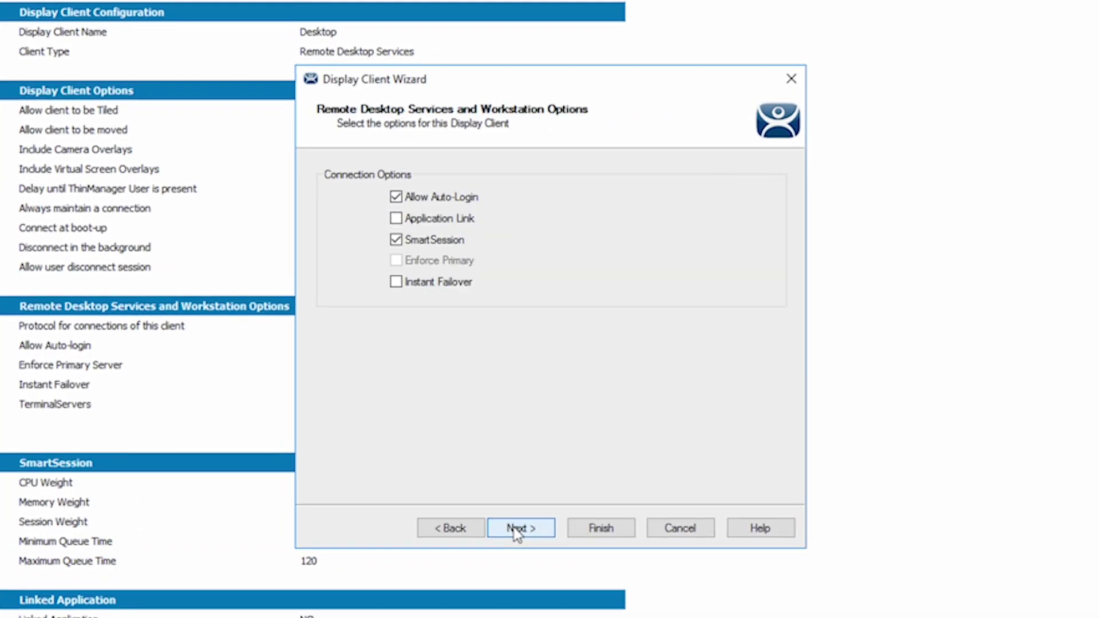
click(516, 529)
click(516, 529)
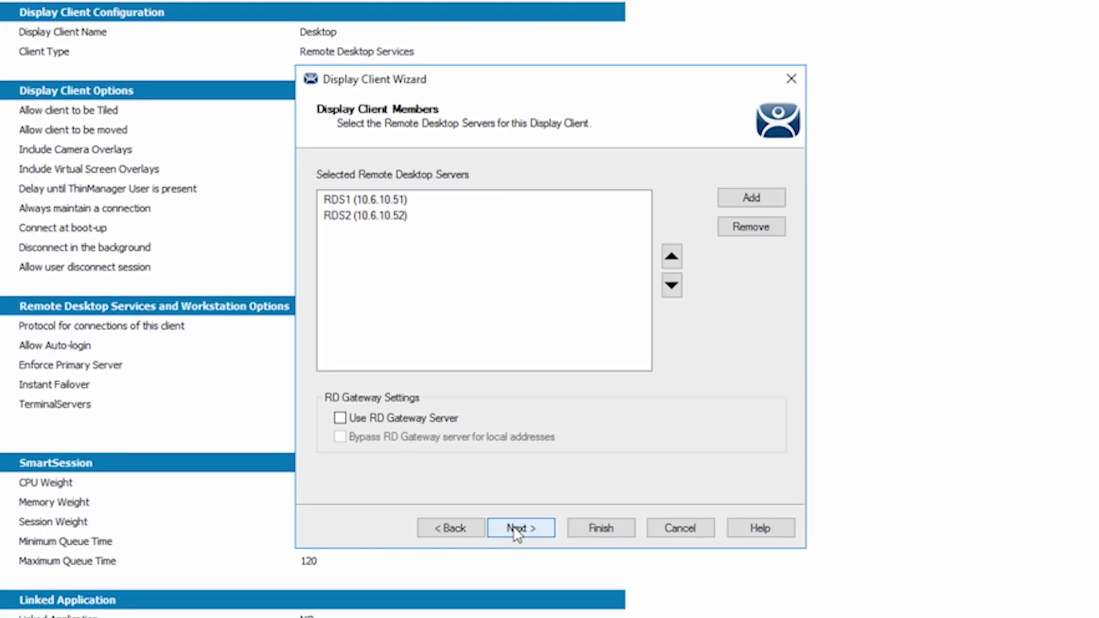
click(517, 529)
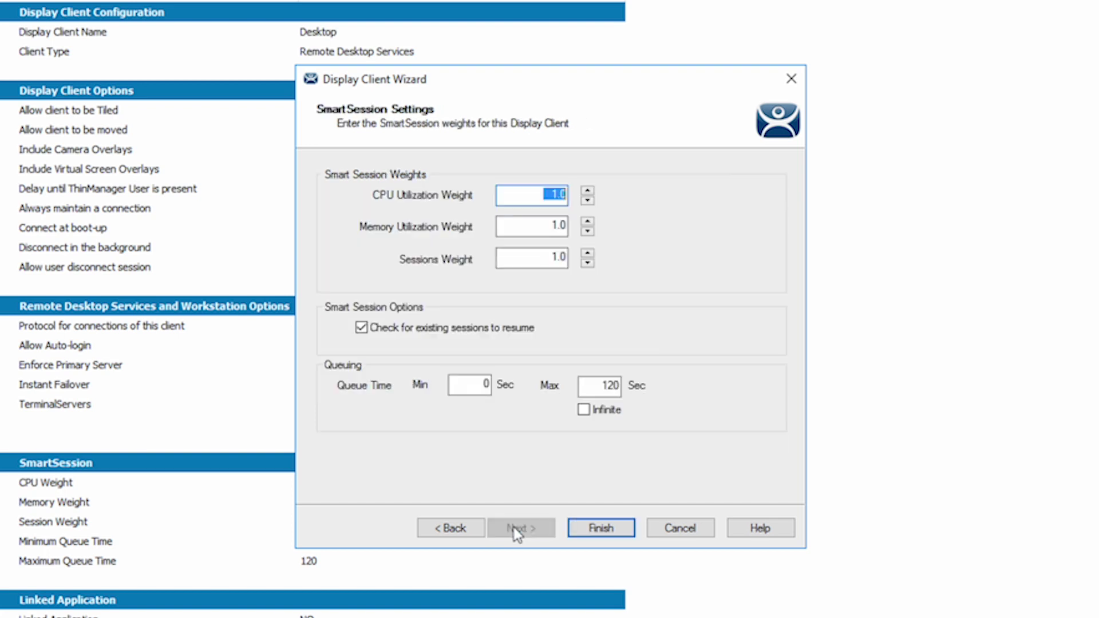